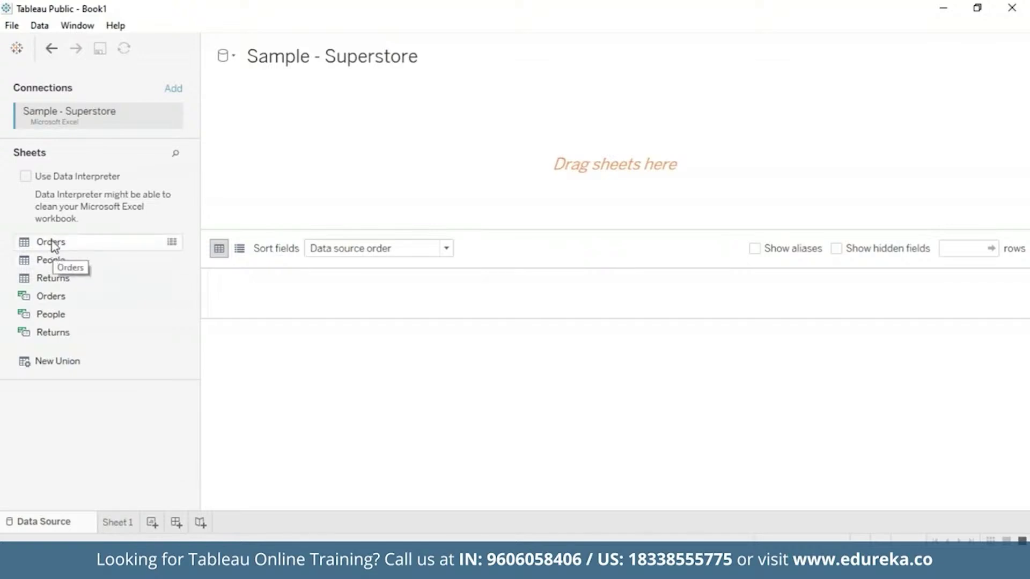
Add the Orders and Returns sheets to the data source and combine them with a left join
{"action": "left_click_drag", "start_coordinate": [52, 248], "coordinate": [533, 134]}
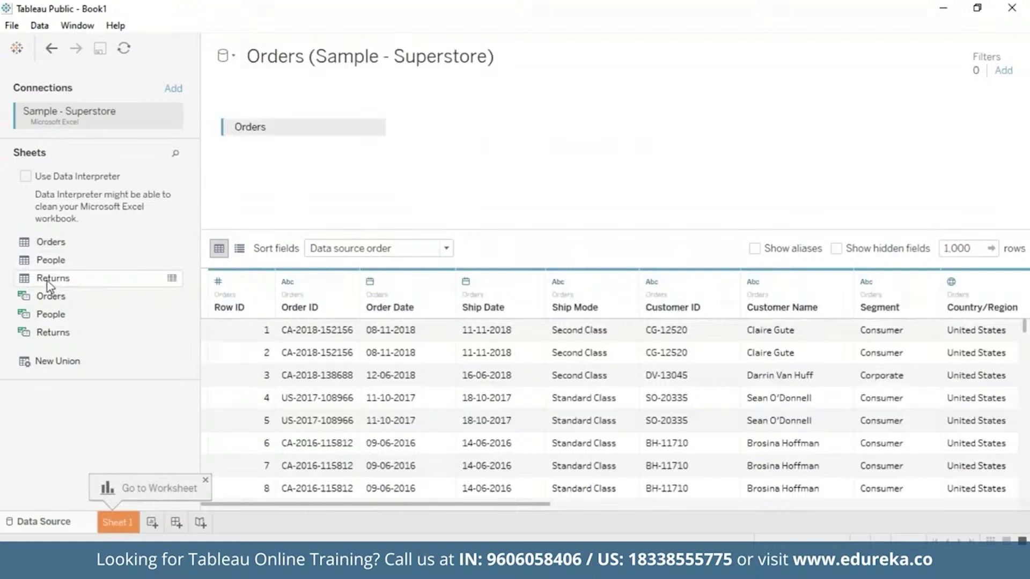
{"action": "left_click_drag", "start_coordinate": [49, 284], "coordinate": [321, 127]}
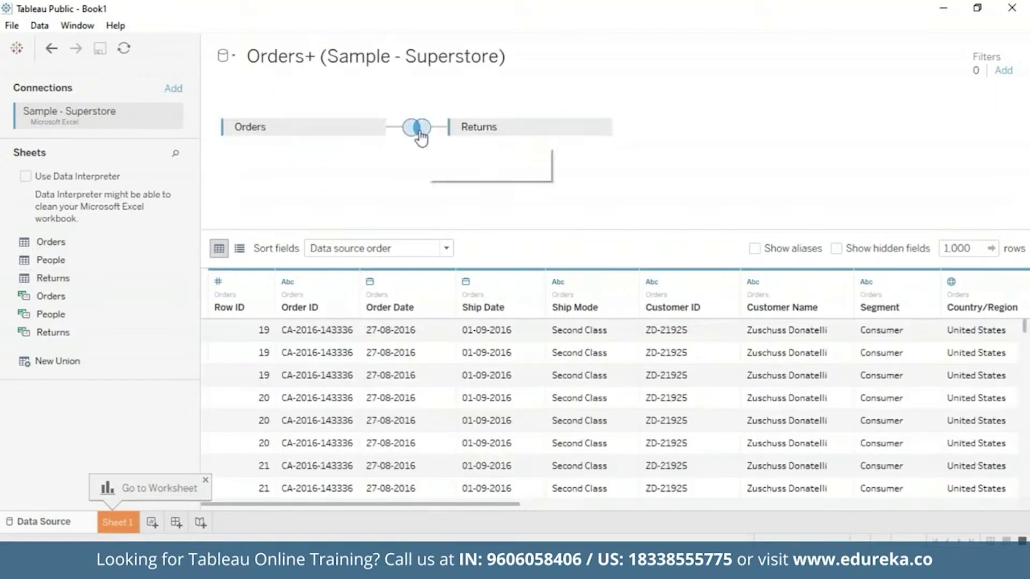
{"action": "left_click", "coordinate": [421, 134]}
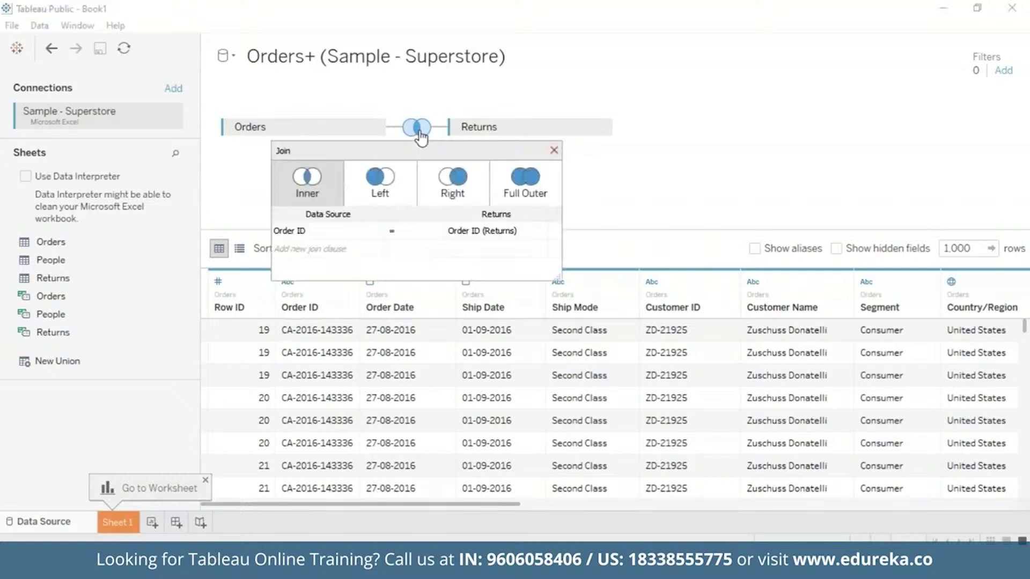
{"action": "left_click", "coordinate": [400, 194]}
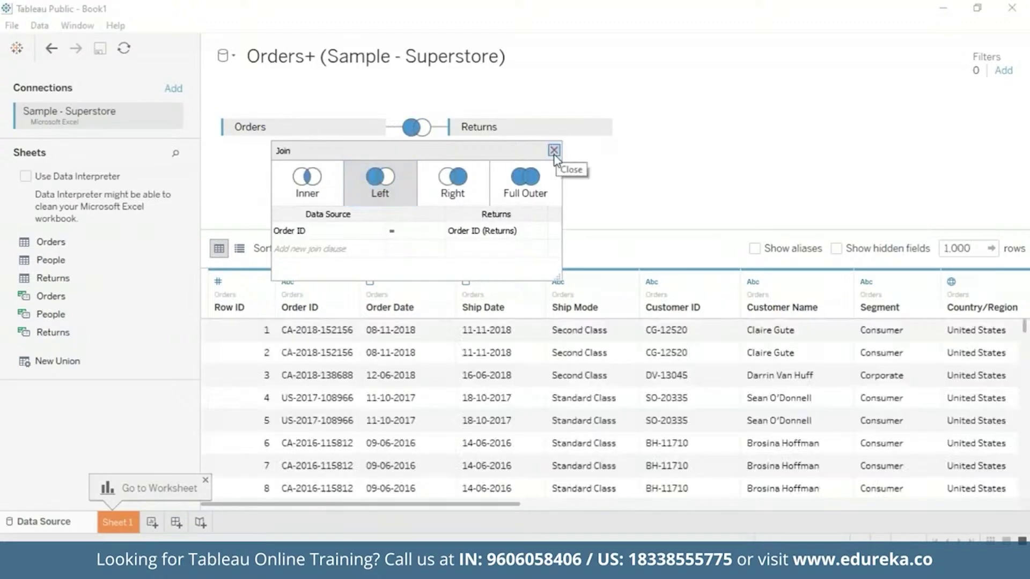
{"action": "left_click", "coordinate": [554, 151]}
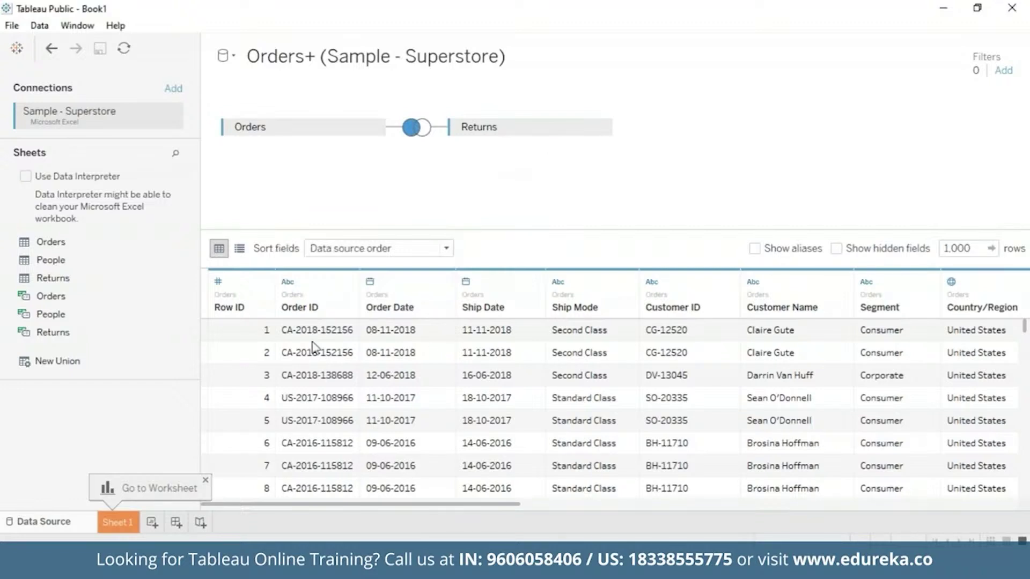
Start a new calculated field in Sheet 1 and name it Returns
{"action": "left_click", "coordinate": [117, 522]}
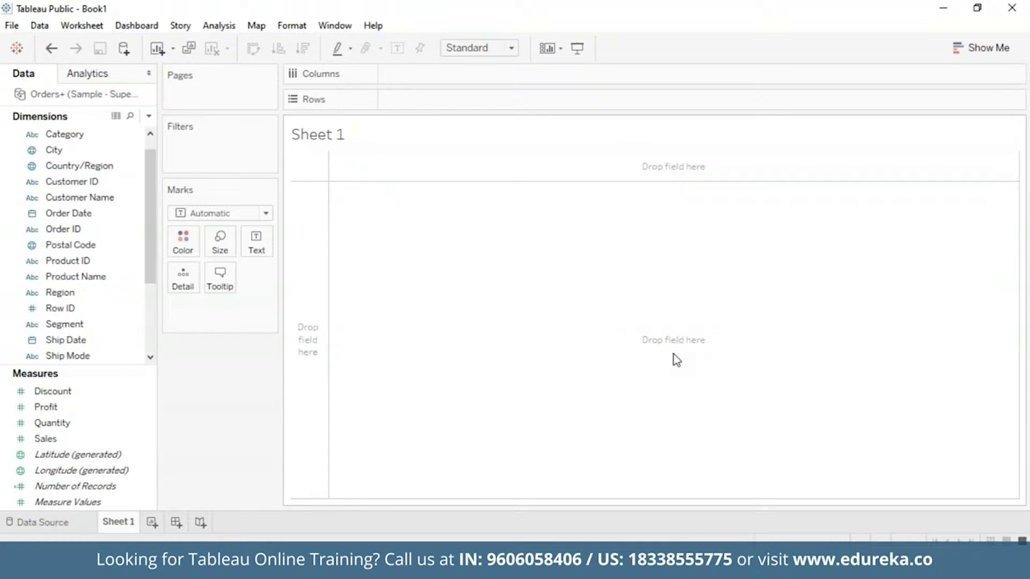
{"action": "left_click", "coordinate": [218, 28]}
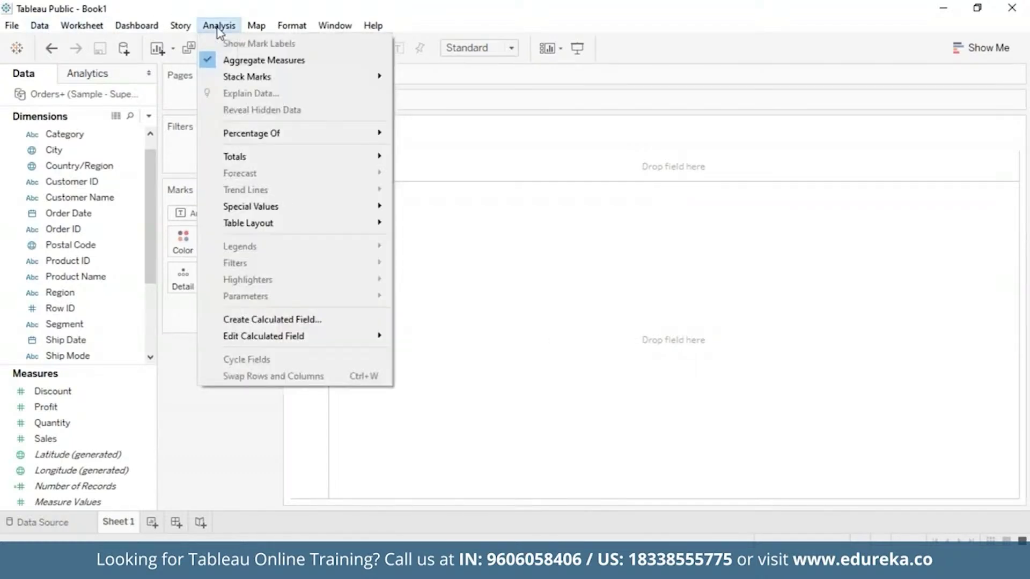
{"action": "left_click", "coordinate": [258, 321]}
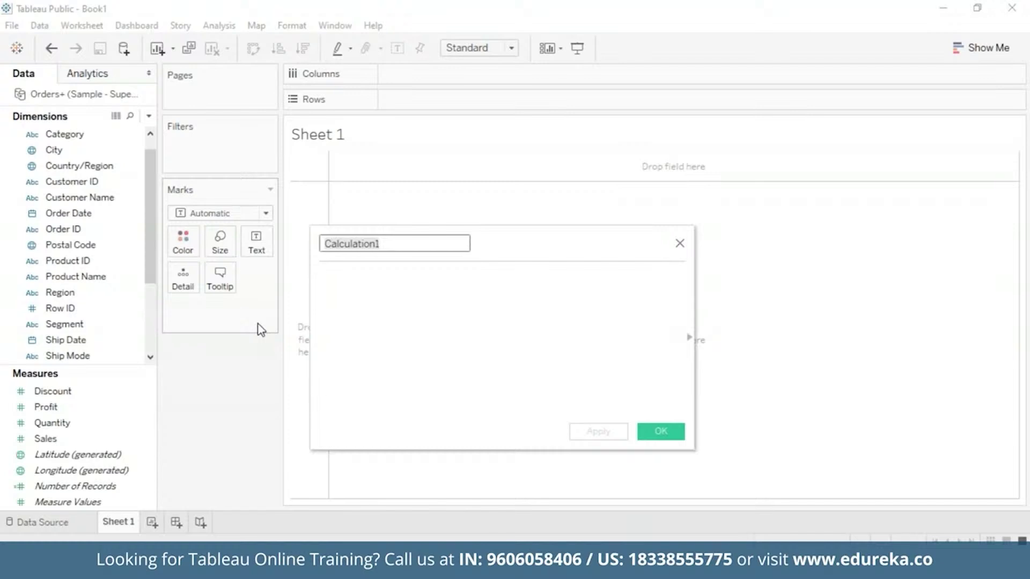
{"action": "key", "text": "BackSpace"}
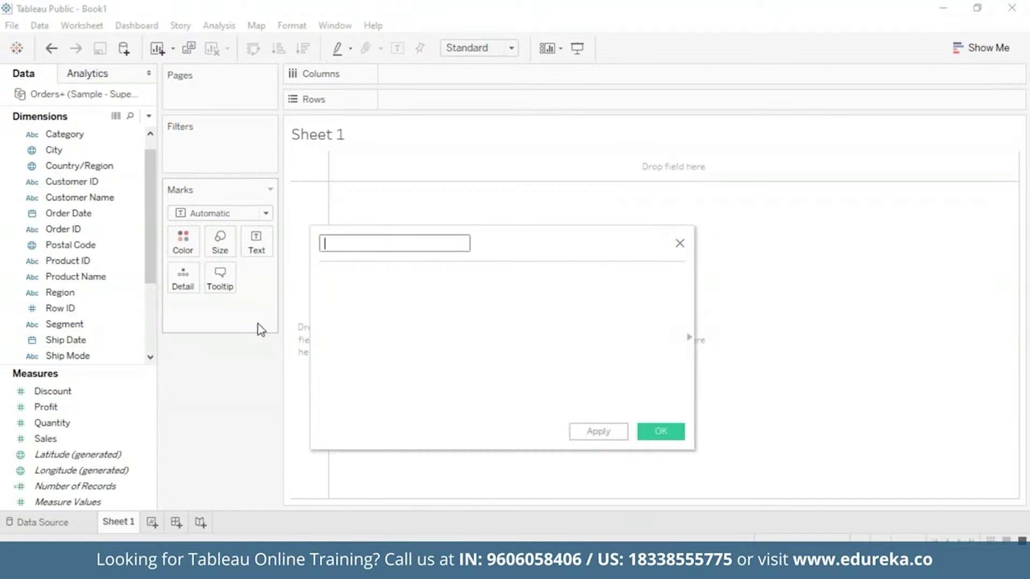
{"action": "type", "text": "Returns"}
Define the calculated field's formula as COUNT([Returned] = "Yes") and save it
{"action": "left_click", "coordinate": [392, 311]}
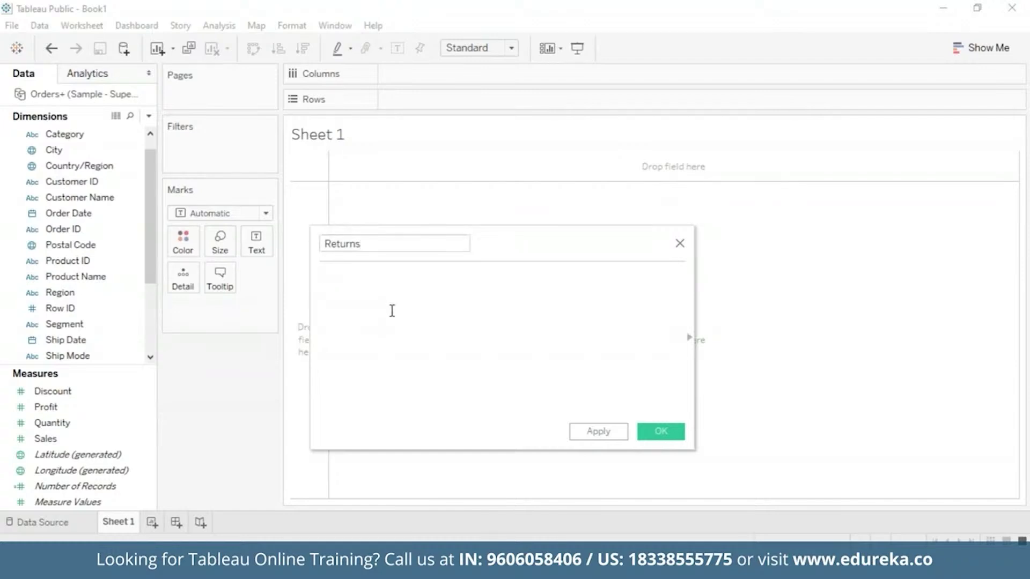
{"action": "type", "text": "Cou"}
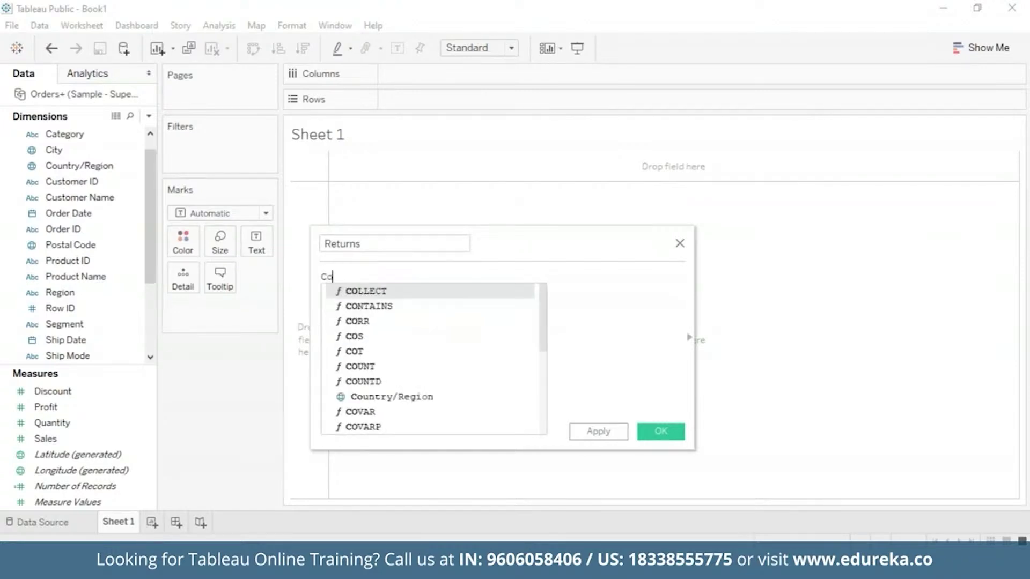
{"action": "left_click", "coordinate": [381, 292]}
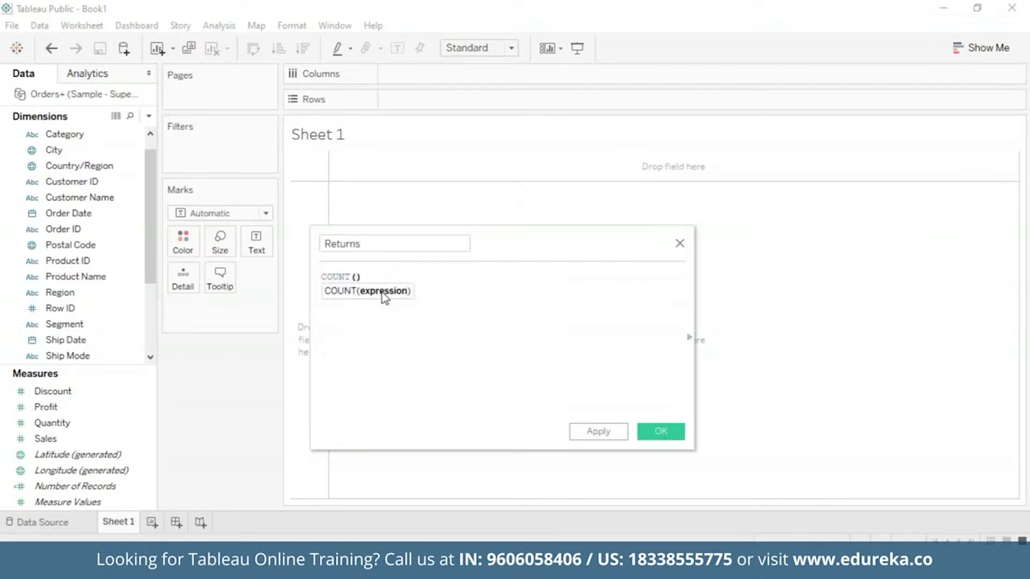
{"action": "type", "text": "ret"}
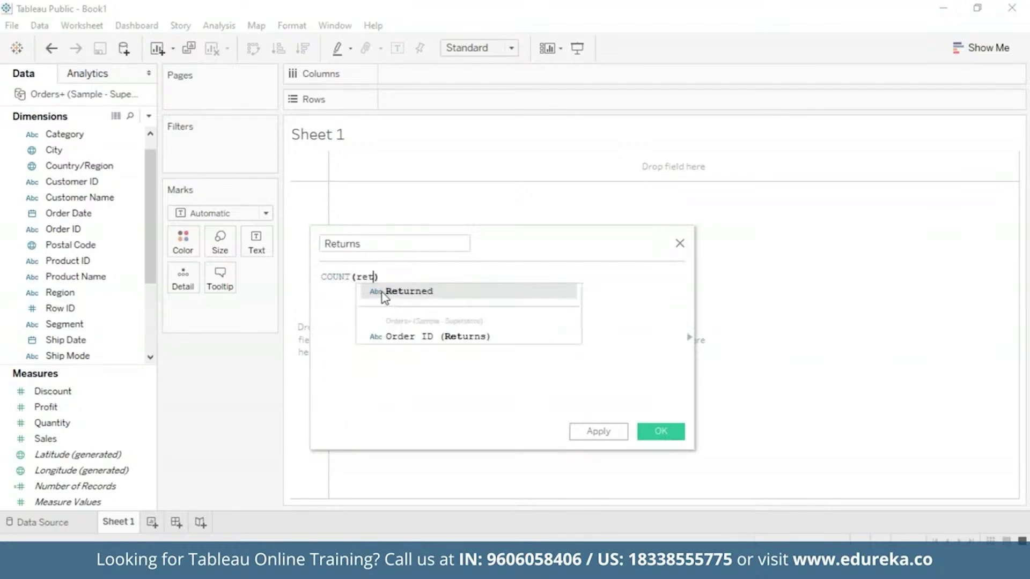
{"action": "type", "text": "u"}
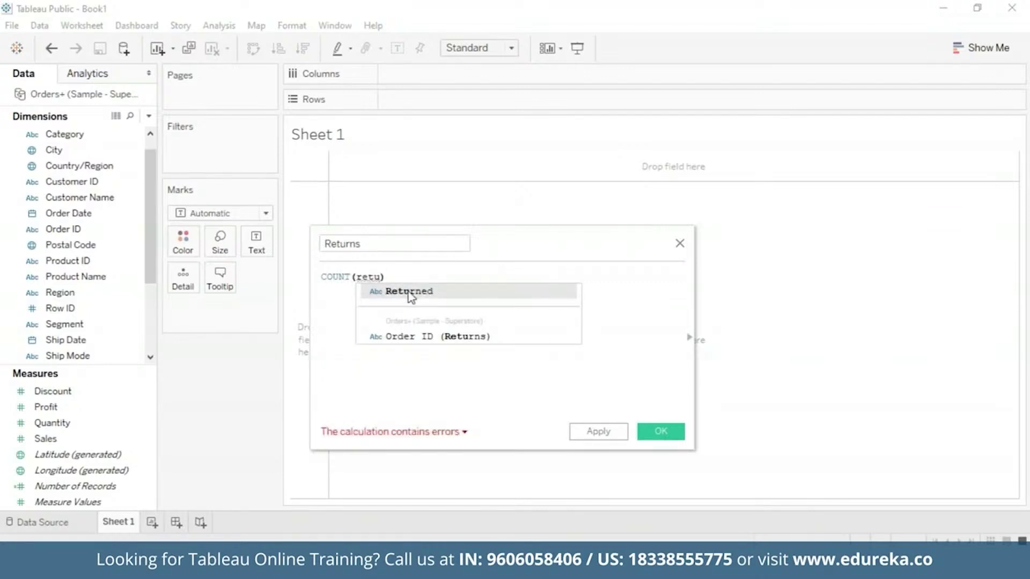
{"action": "left_click", "coordinate": [408, 292]}
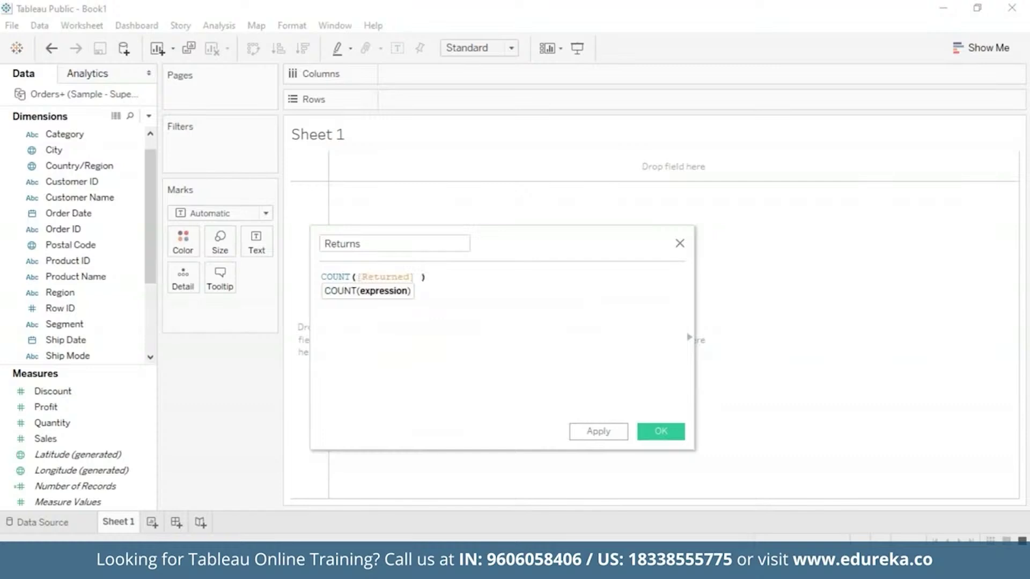
{"action": "type", "text": "= \"Yes"}
{"action": "left_click", "coordinate": [485, 275]}
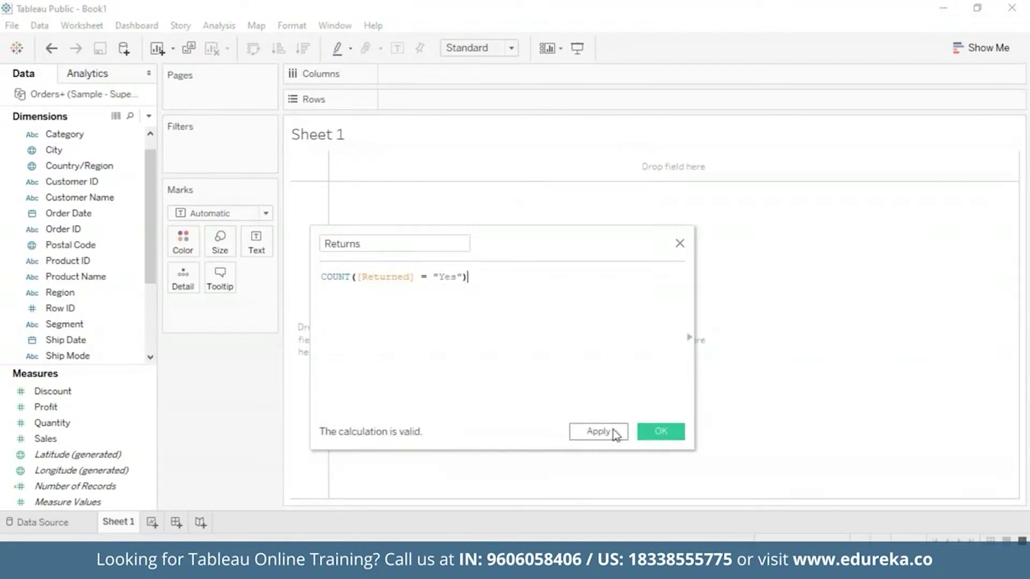
{"action": "left_click", "coordinate": [661, 431]}
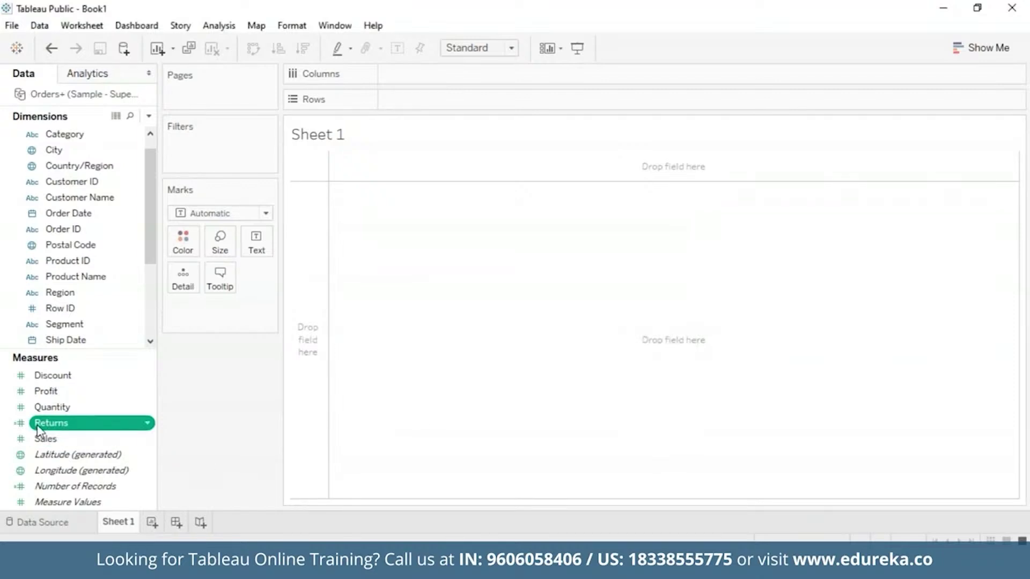
Build a bar chart with Sub-Category in Columns and Returns in Rows, sorted in descending order of returns
{"action": "mouse_move", "coordinate": [37, 429]}
{"action": "left_mouse_down"}
{"action": "mouse_move", "coordinate": [43, 414]}
{"action": "mouse_move", "coordinate": [36, 423]}
{"action": "left_mouse_up"}
{"action": "left_click", "coordinate": [65, 134]}
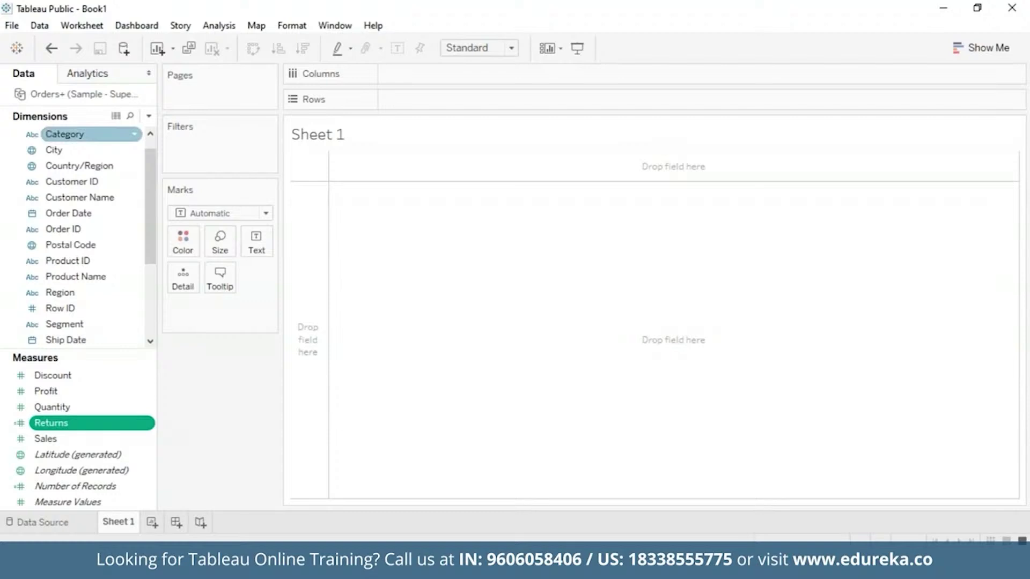
{"action": "left_click_drag", "start_coordinate": [154, 176], "coordinate": [156, 222]}
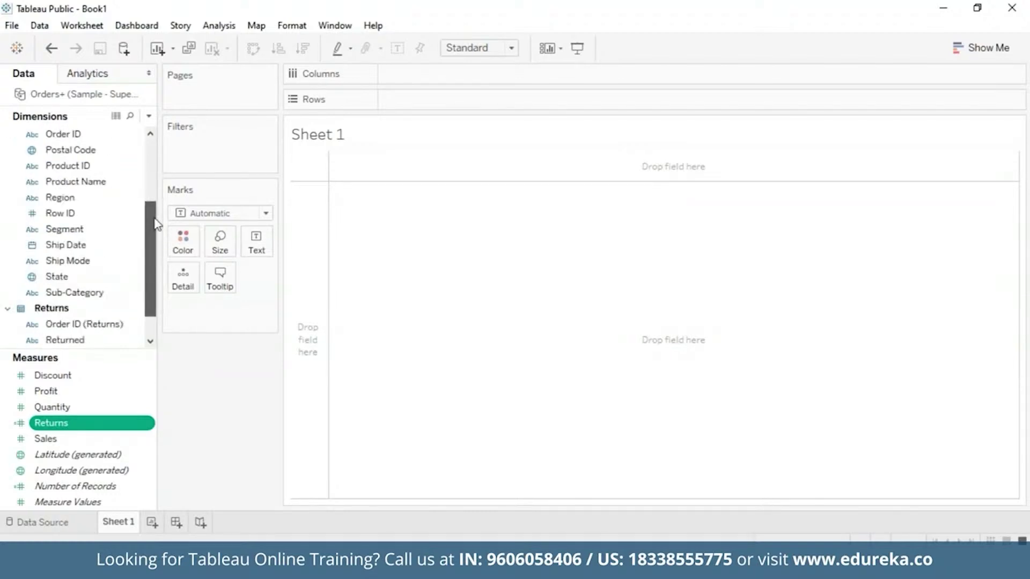
{"action": "left_click_drag", "start_coordinate": [75, 292], "coordinate": [451, 75]}
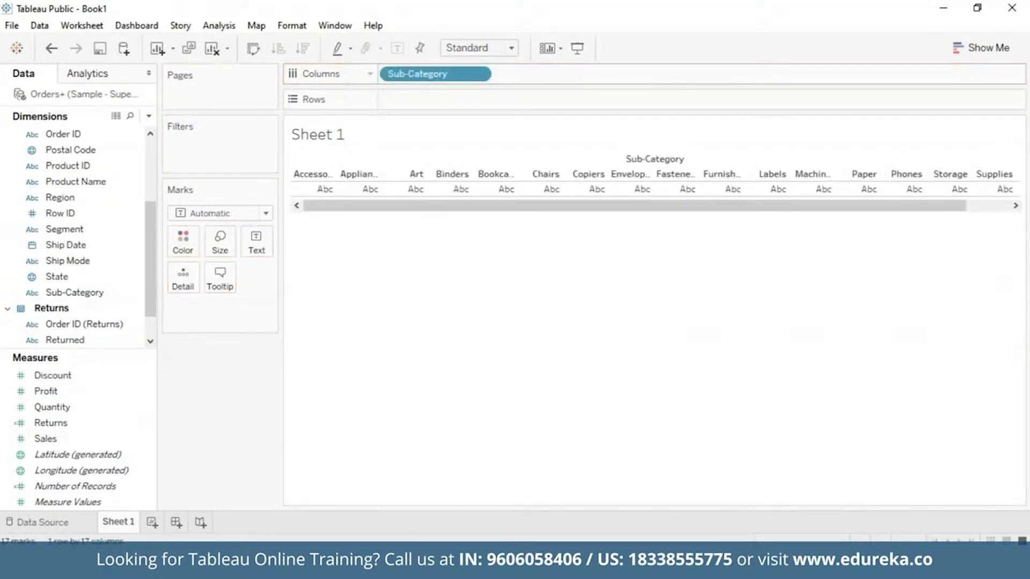
{"action": "mouse_move", "coordinate": [87, 424]}
{"action": "left_mouse_down"}
{"action": "mouse_move", "coordinate": [519, 125]}
{"action": "mouse_move", "coordinate": [448, 109]}
{"action": "mouse_move", "coordinate": [443, 97]}
{"action": "left_mouse_up"}
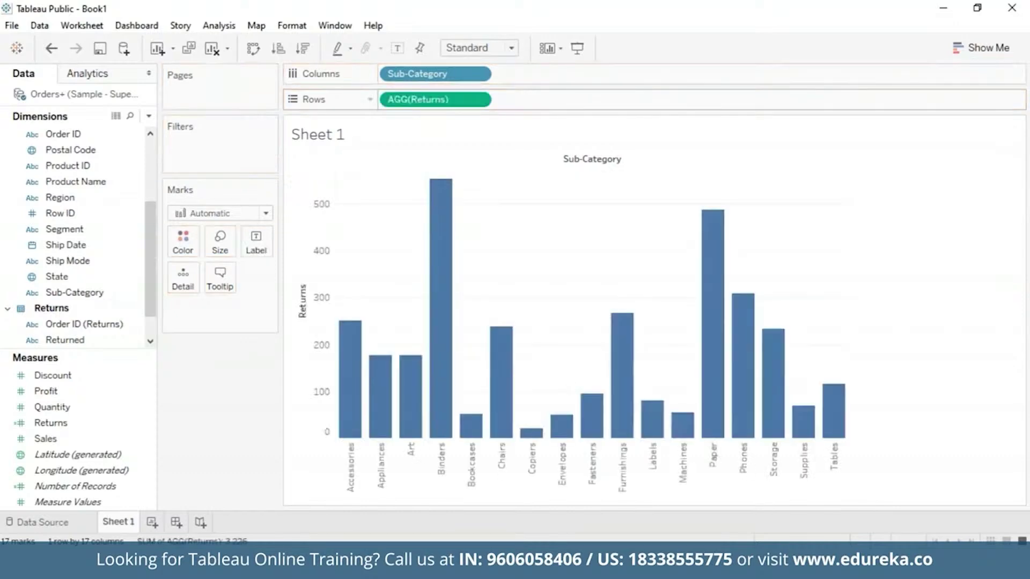
{"action": "left_click", "coordinate": [309, 56]}
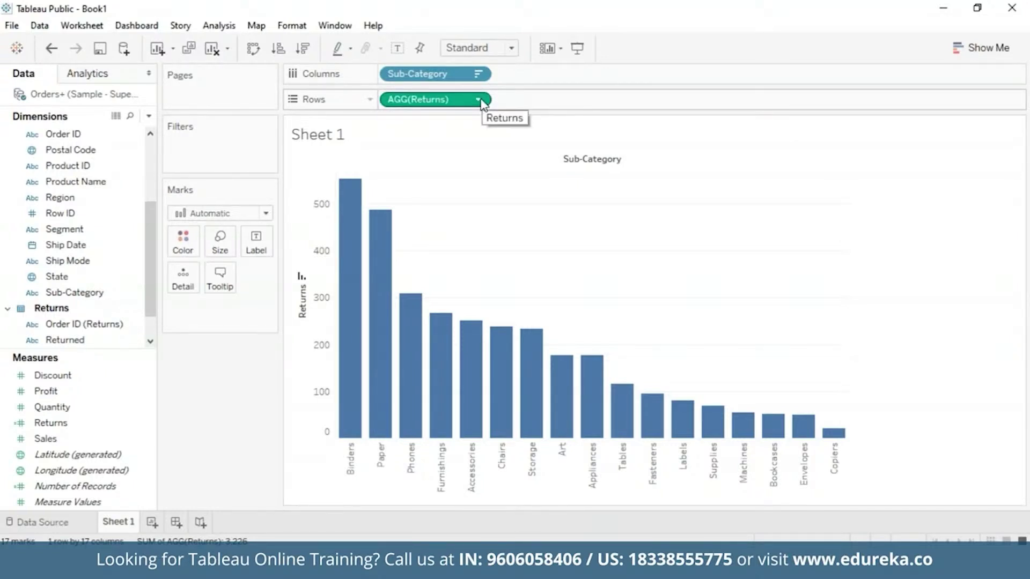
Add a second copy of Returns to Rows and combine it with the first as a dual axis
{"action": "left_click_drag", "start_coordinate": [54, 423], "coordinate": [533, 103]}
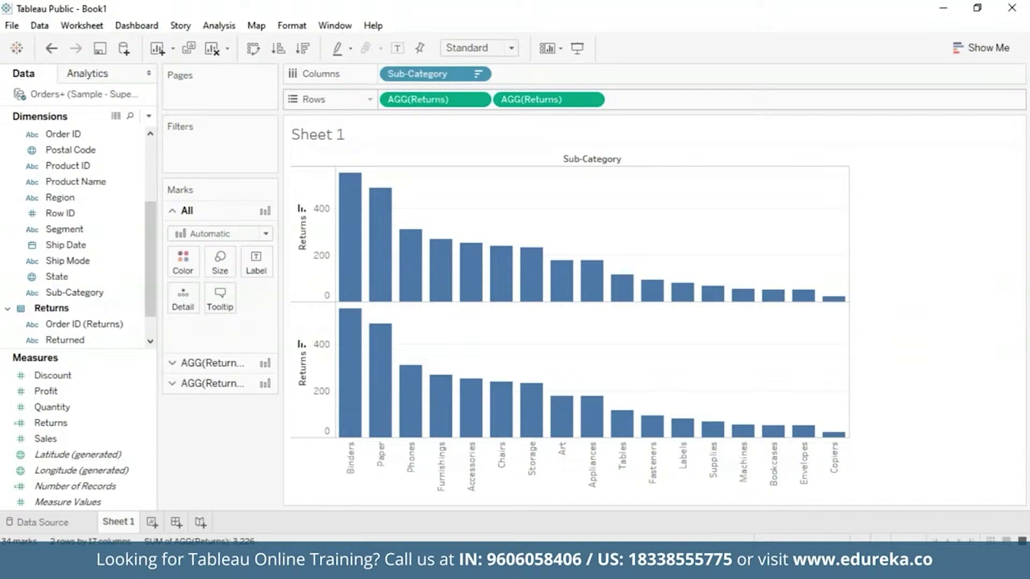
{"action": "left_click", "coordinate": [593, 104]}
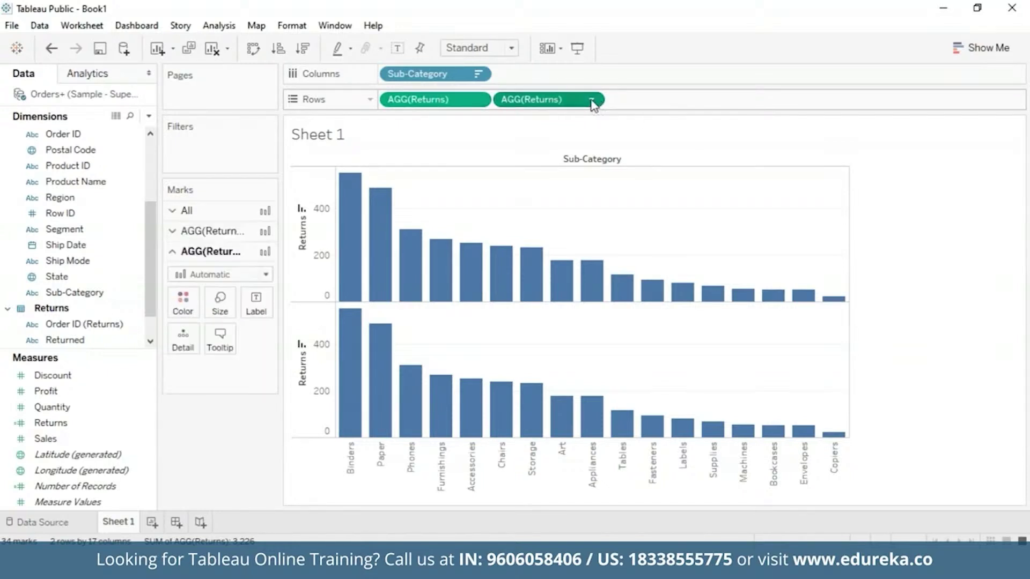
{"action": "left_click", "coordinate": [591, 100]}
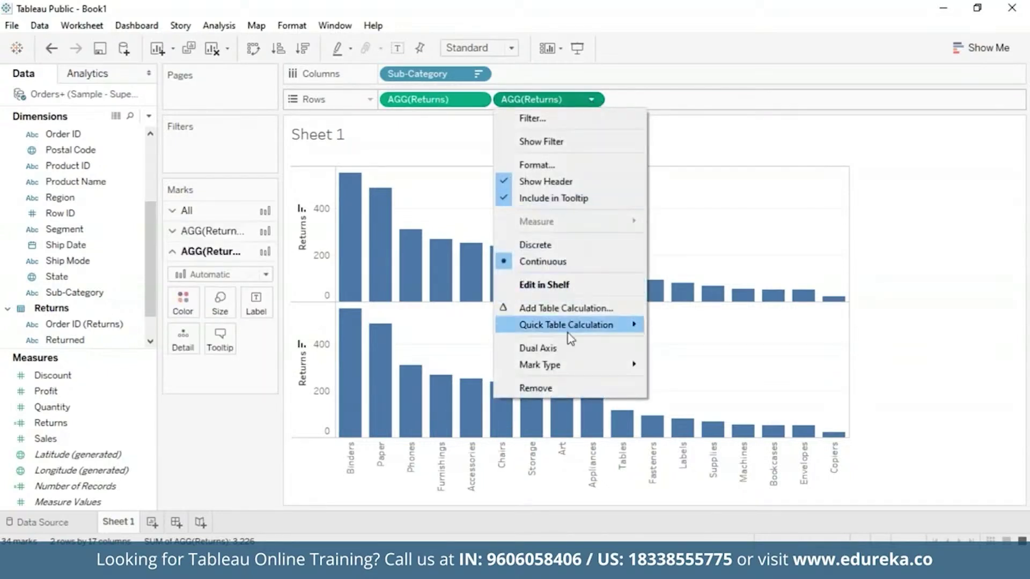
{"action": "left_click", "coordinate": [567, 349]}
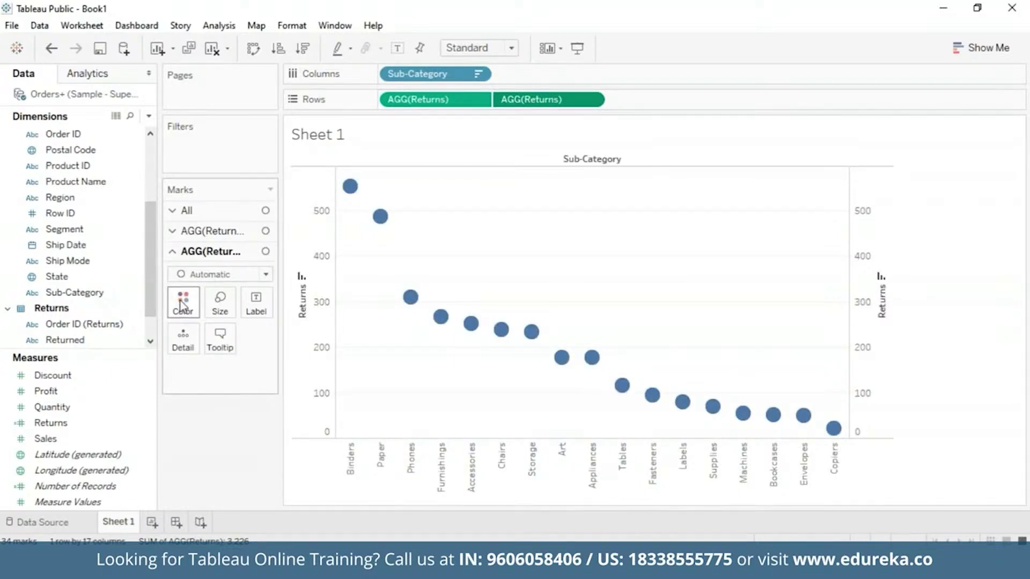
Set the mark type of the first Returns measure to Bar
{"action": "left_click", "coordinate": [173, 231]}
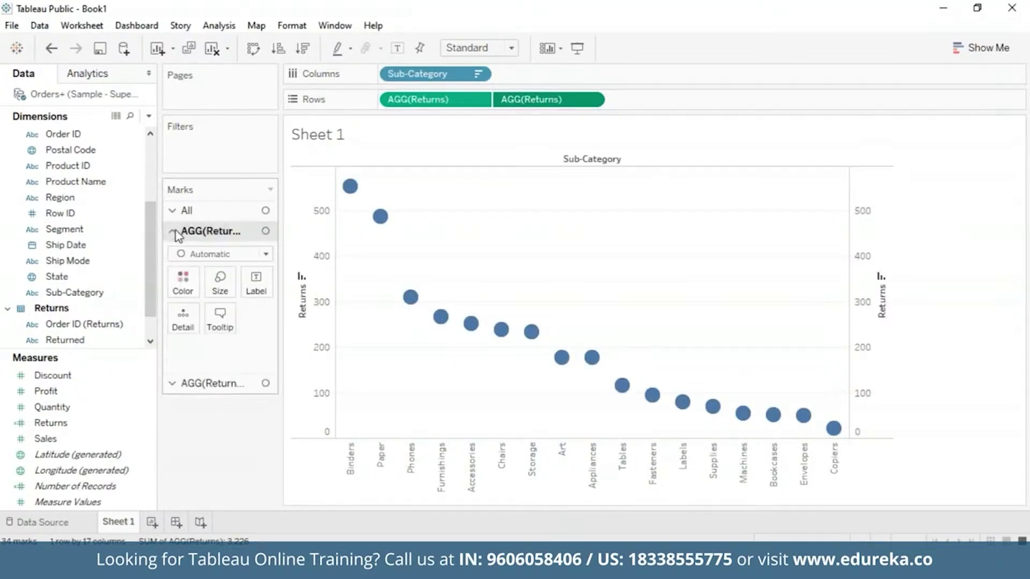
{"action": "left_click", "coordinate": [264, 253]}
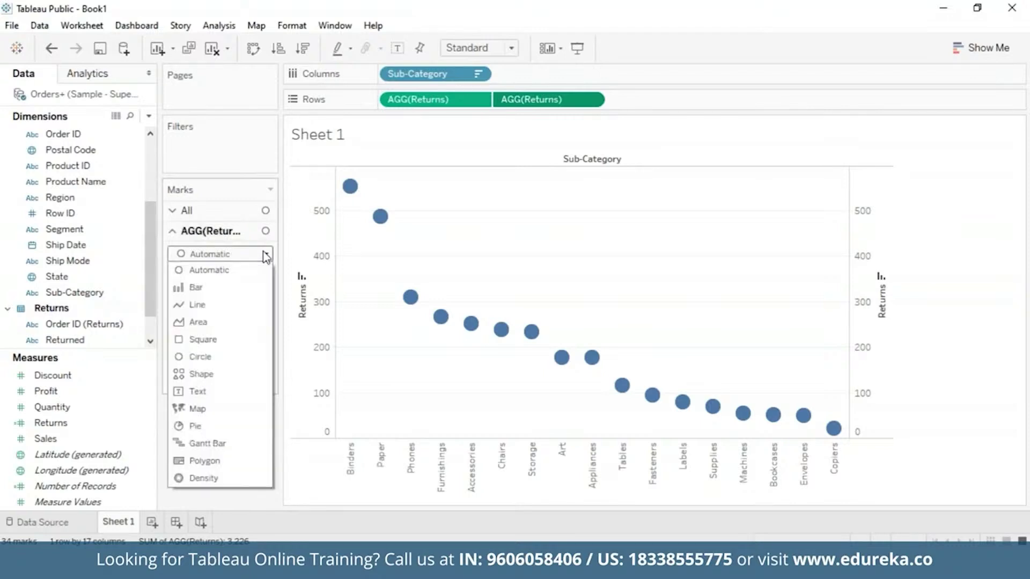
{"action": "left_click", "coordinate": [226, 288]}
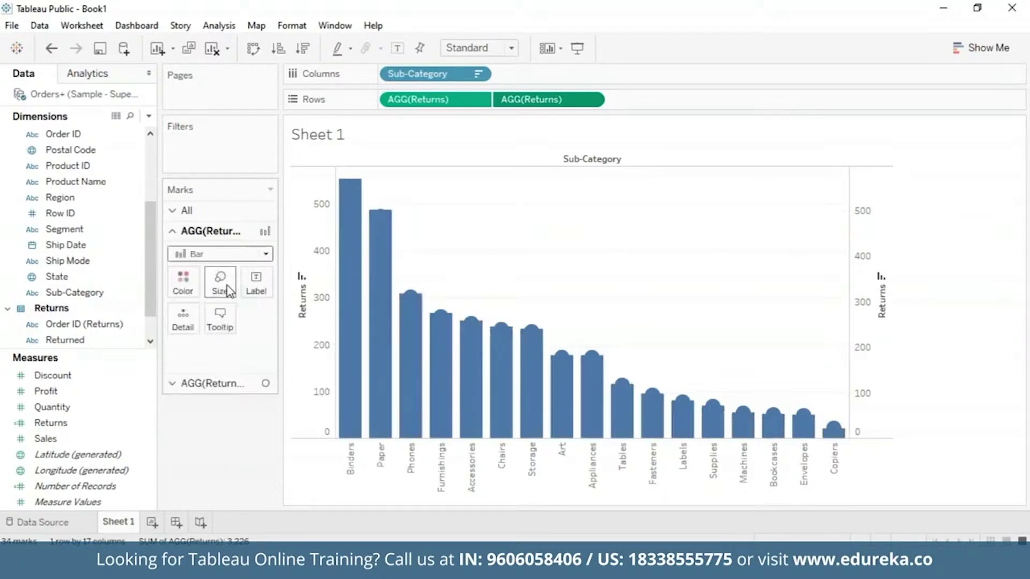
Set the mark type of the second Returns measure to Line and colour the line orange
{"action": "left_click", "coordinate": [247, 387]}
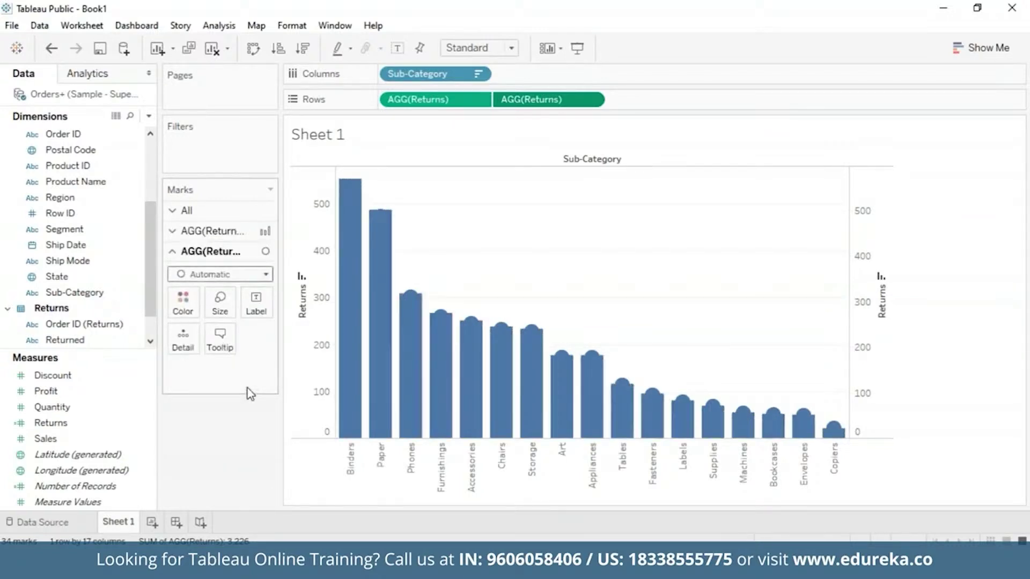
{"action": "left_click", "coordinate": [265, 274]}
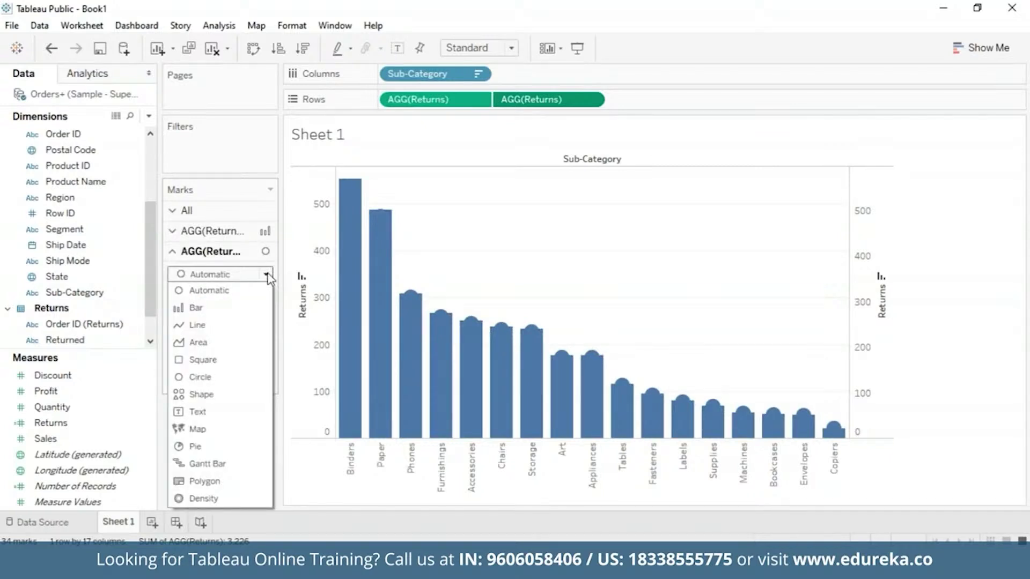
{"action": "left_click", "coordinate": [217, 329]}
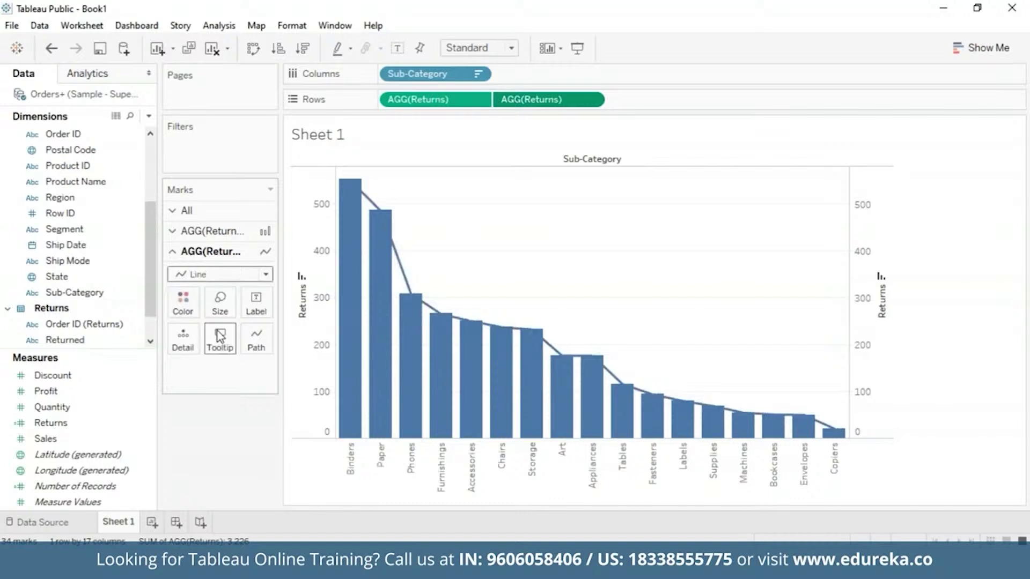
{"action": "left_click", "coordinate": [192, 303]}
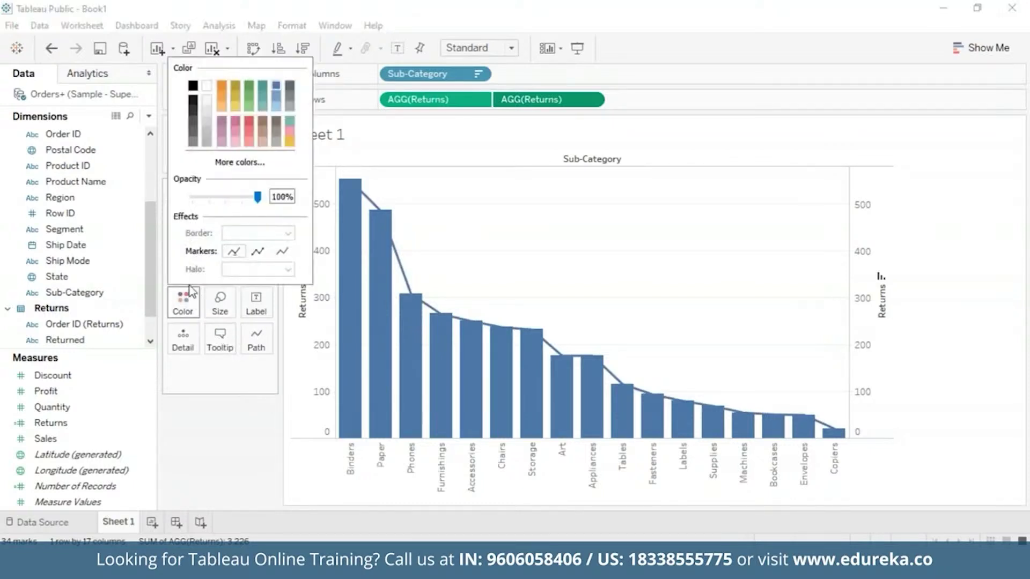
{"action": "left_click", "coordinate": [223, 91]}
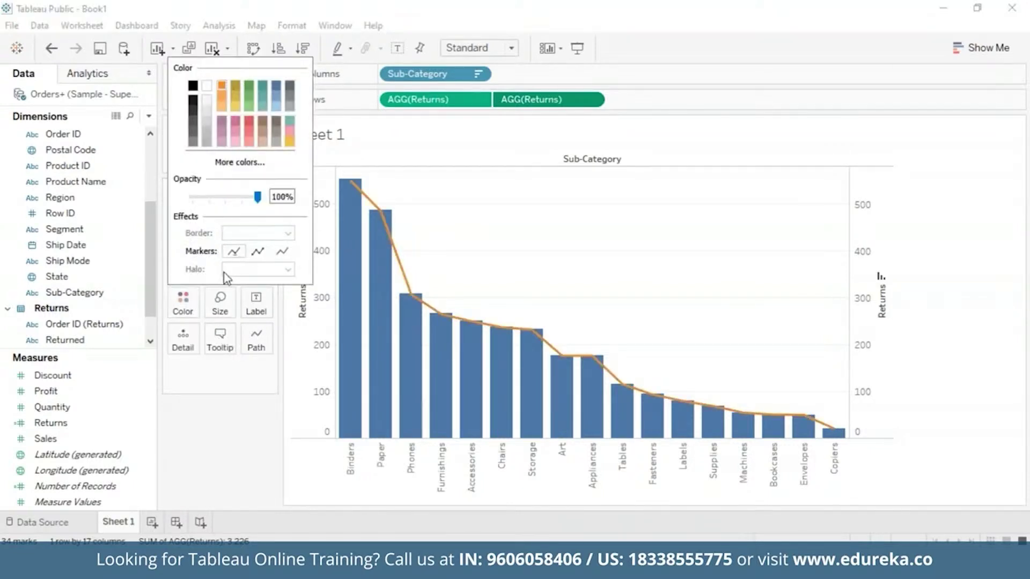
{"action": "left_click", "coordinate": [213, 382]}
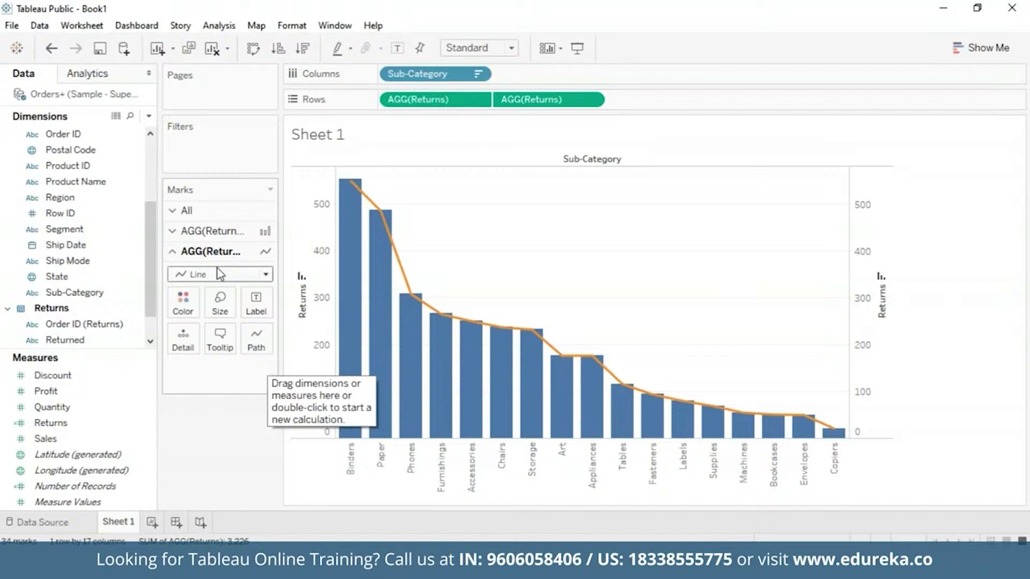
Colour the bars of the first Returns measure dark blue with the custom colour #00557f
{"action": "left_click", "coordinate": [182, 231]}
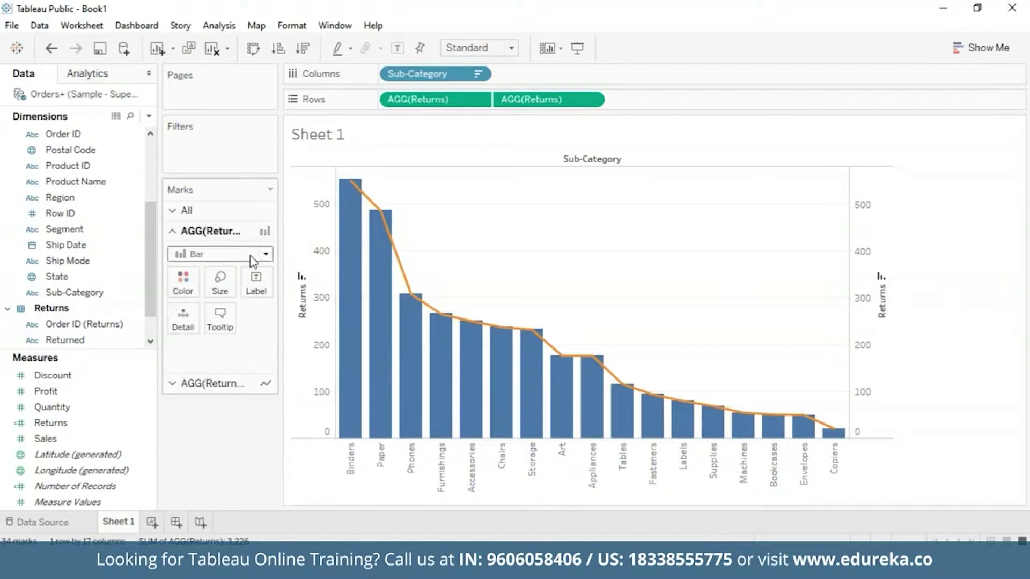
{"action": "left_click", "coordinate": [185, 286]}
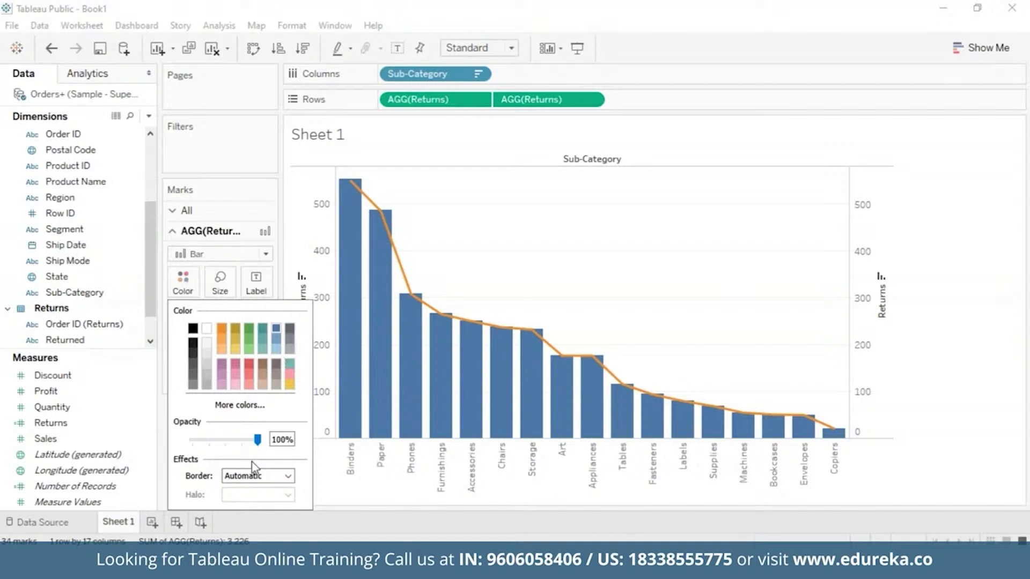
{"action": "left_click", "coordinate": [263, 404]}
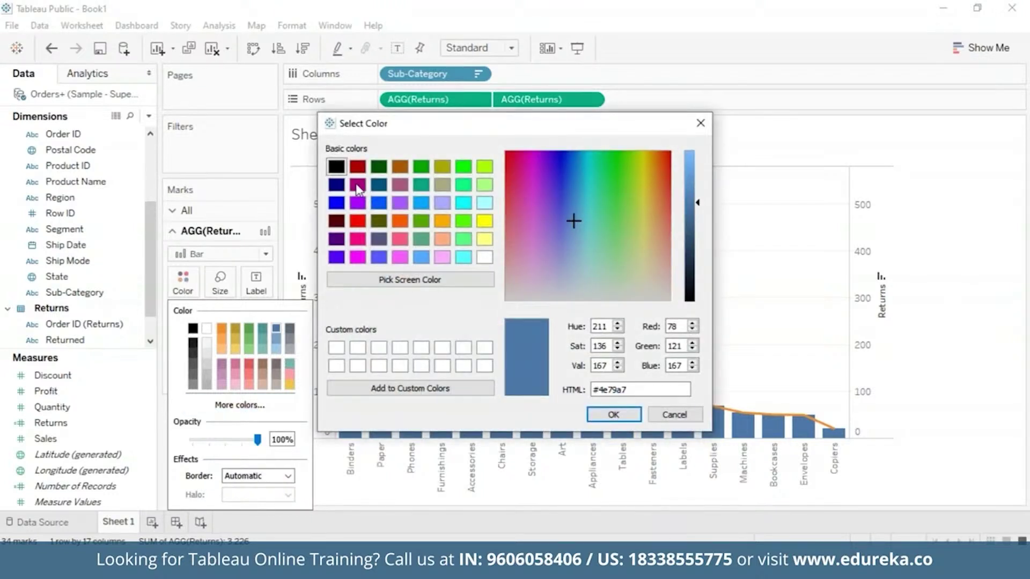
{"action": "left_click", "coordinate": [377, 187]}
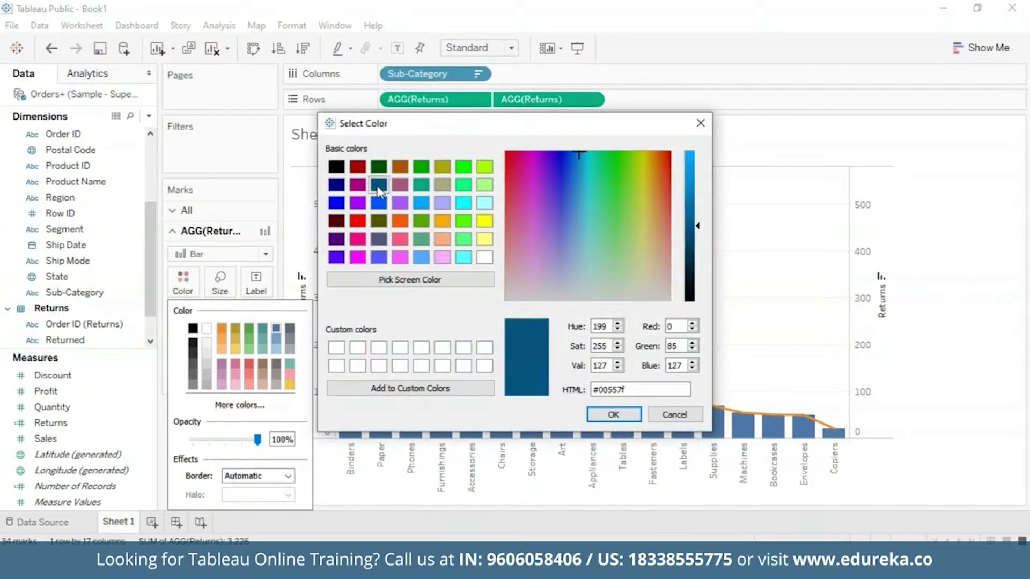
{"action": "left_click", "coordinate": [613, 415]}
{"action": "left_click", "coordinate": [183, 279]}
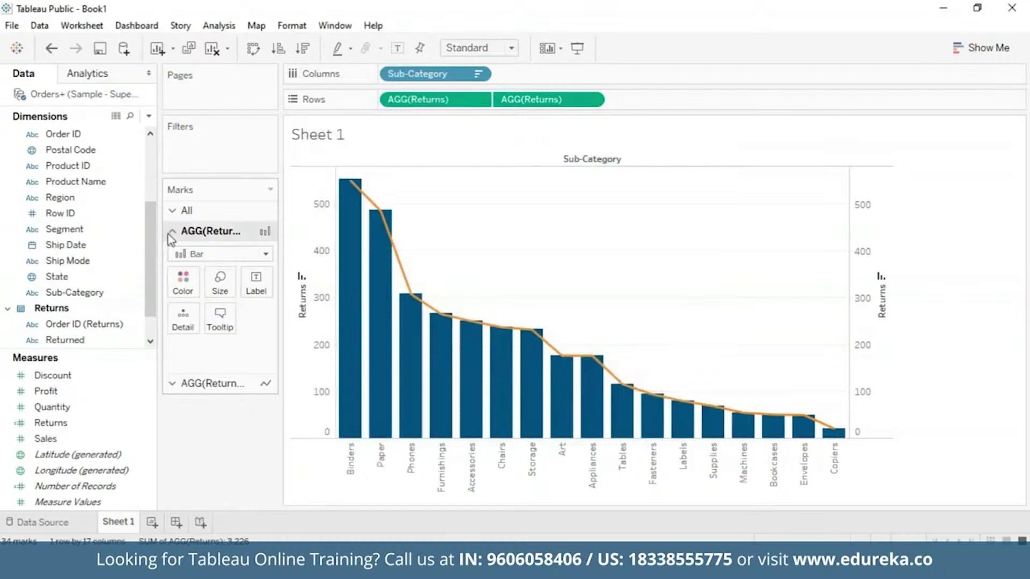
Apply a Running Total quick table calculation to the second Returns measure in Rows, which is drawn as the line
{"action": "left_click", "coordinate": [172, 384]}
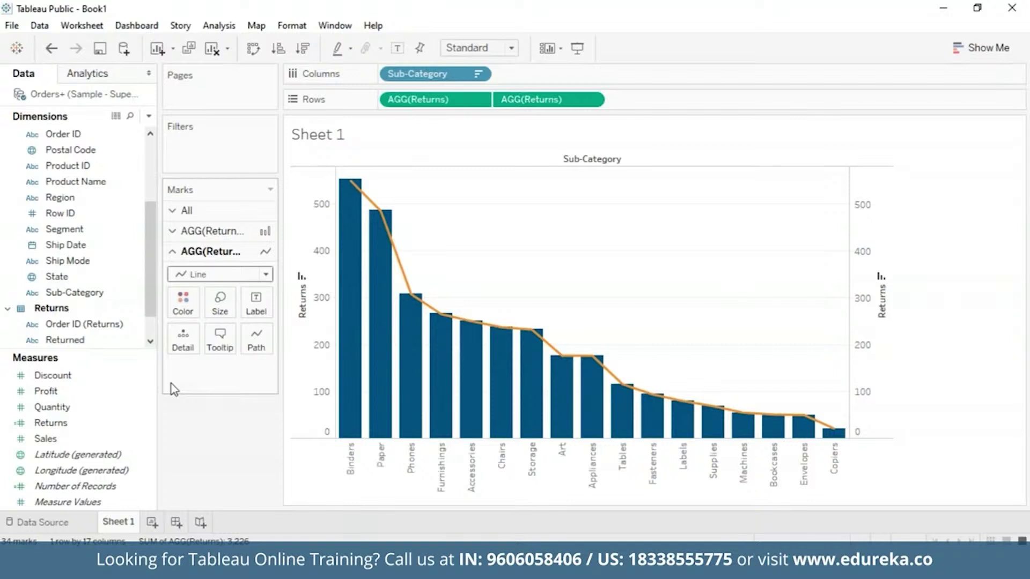
{"action": "right_click", "coordinate": [554, 102]}
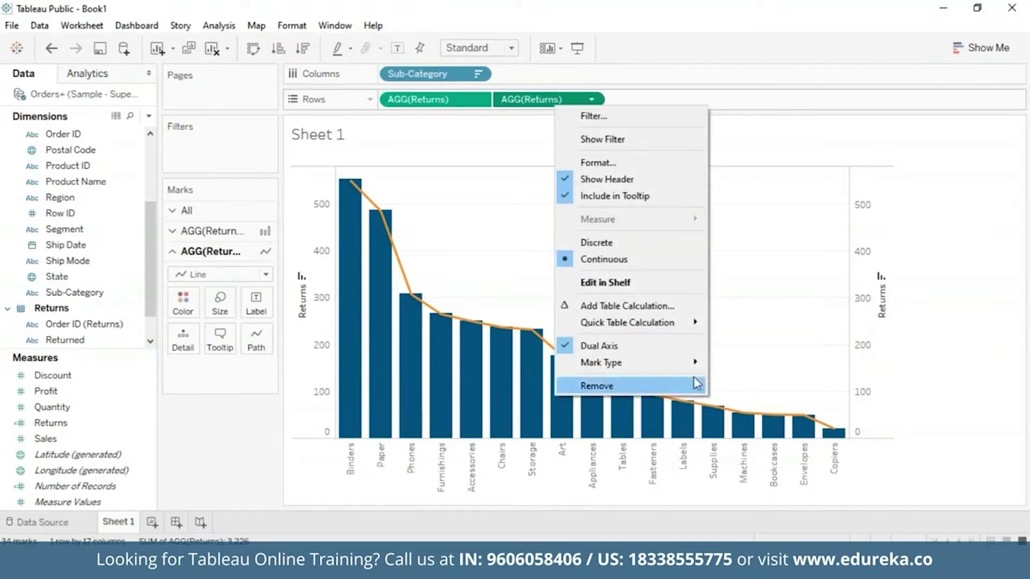
{"action": "mouse_move", "coordinate": [700, 322]}
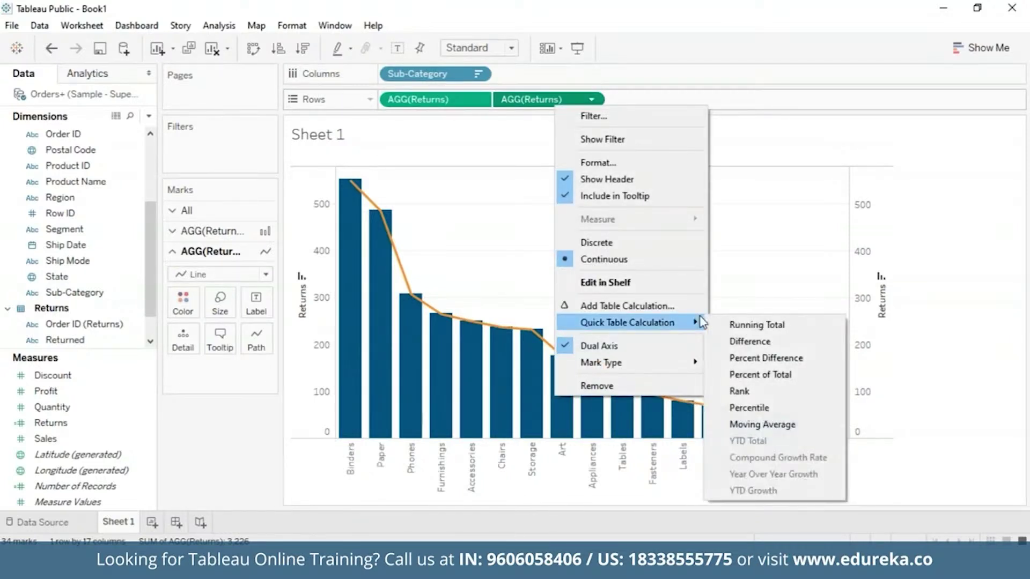
{"action": "left_click", "coordinate": [758, 328]}
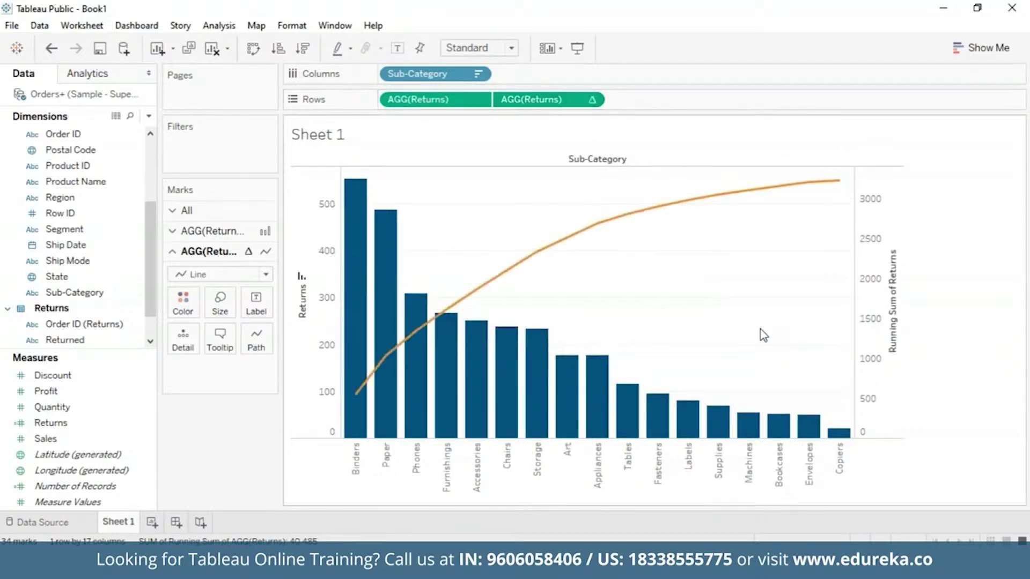
Add a secondary Percent of Total calculation, computed using Table (across), to the line measure's running total table calculation
{"action": "right_click", "coordinate": [581, 103]}
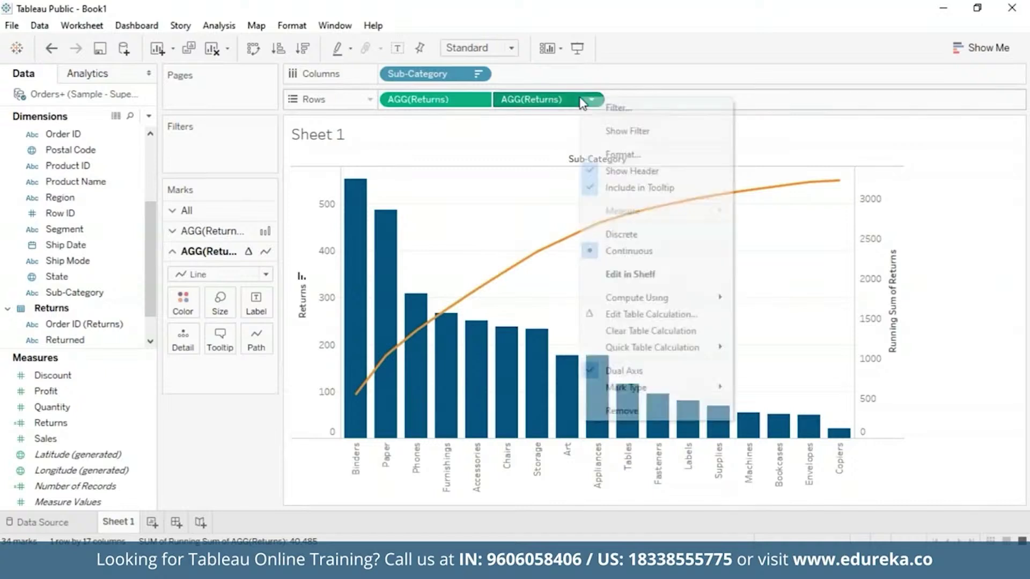
{"action": "left_click", "coordinate": [665, 317]}
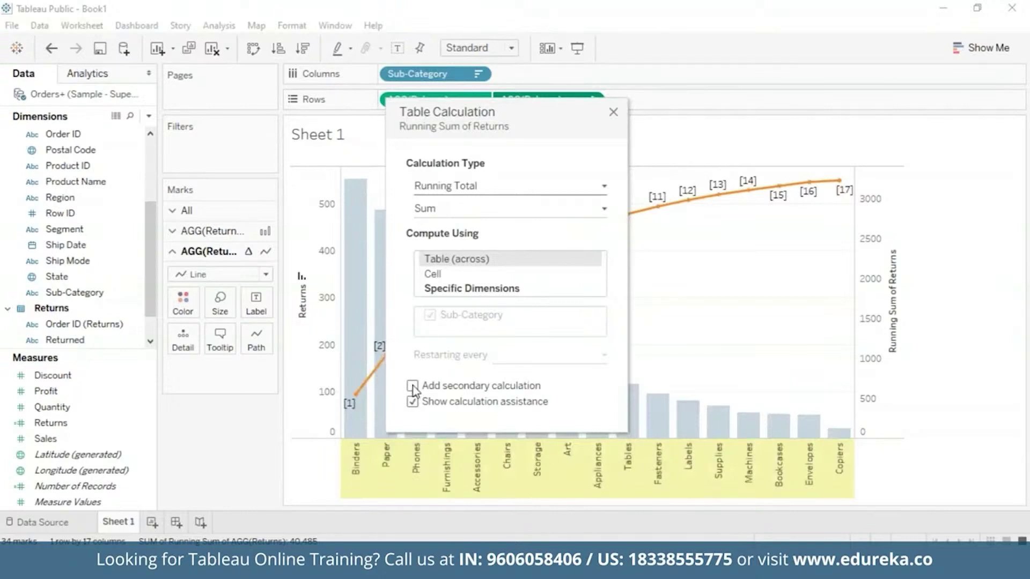
{"action": "left_click", "coordinate": [412, 386]}
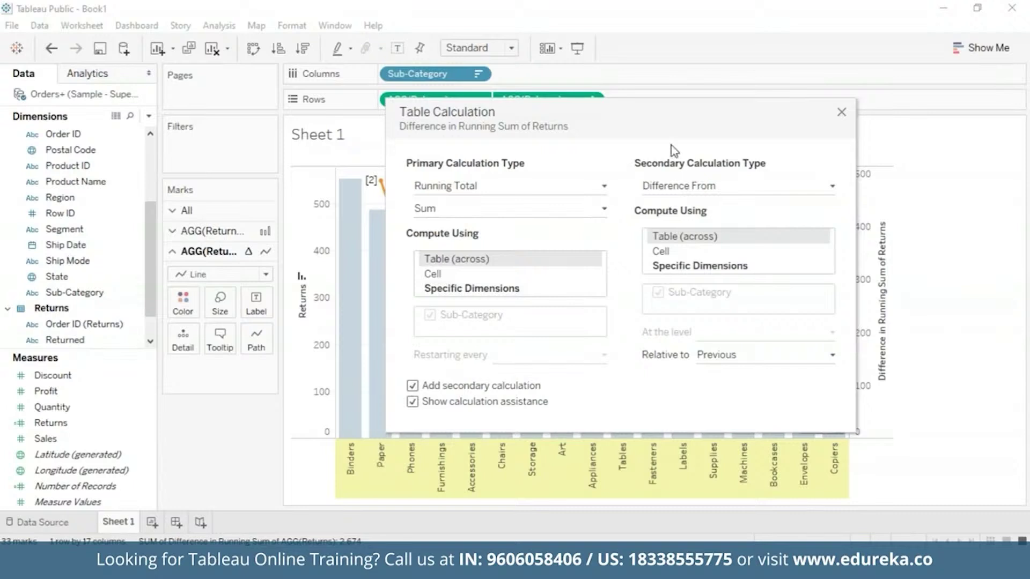
{"action": "left_click_drag", "start_coordinate": [674, 113], "coordinate": [546, 121]}
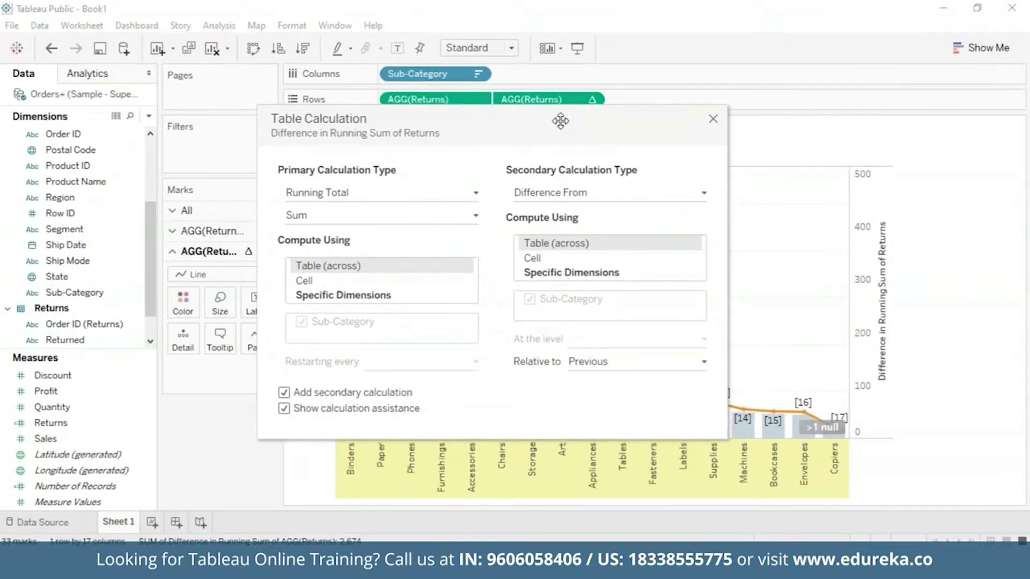
{"action": "left_click", "coordinate": [704, 194]}
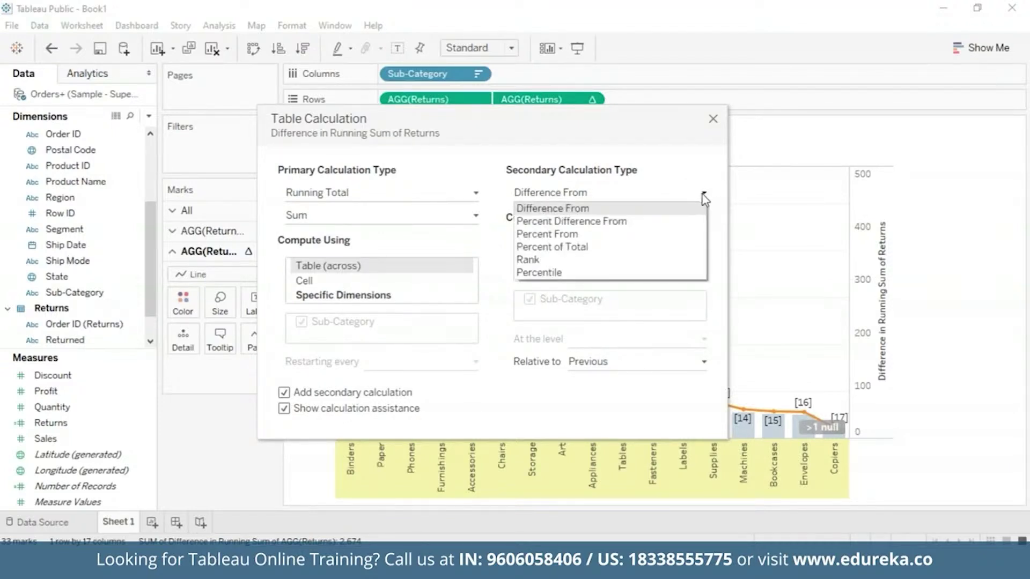
{"action": "left_click", "coordinate": [635, 247]}
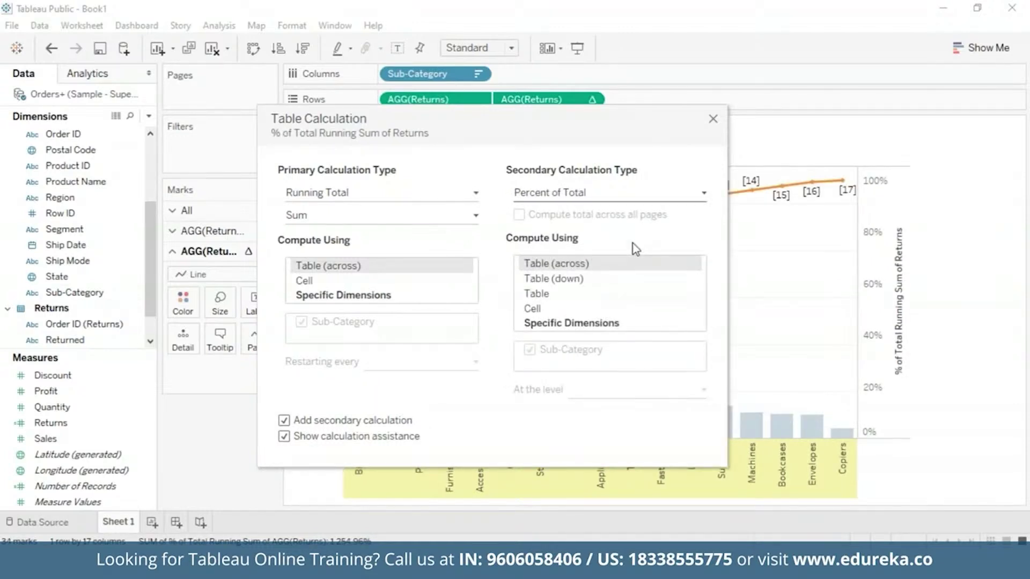
{"action": "left_click_drag", "start_coordinate": [535, 119], "coordinate": [214, 73]}
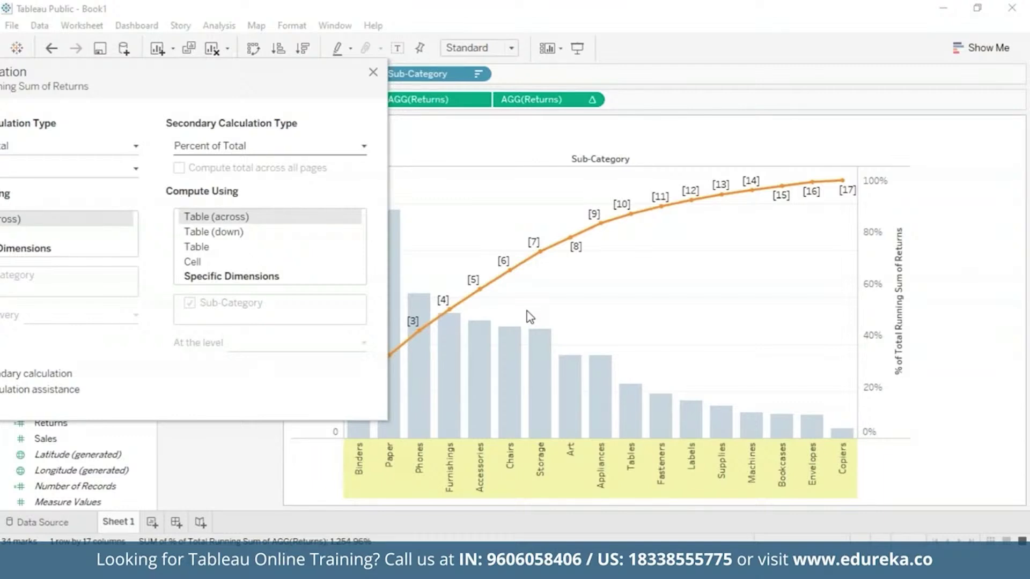
{"action": "left_click_drag", "start_coordinate": [250, 83], "coordinate": [403, 89]}
{"action": "left_click", "coordinate": [527, 78]}
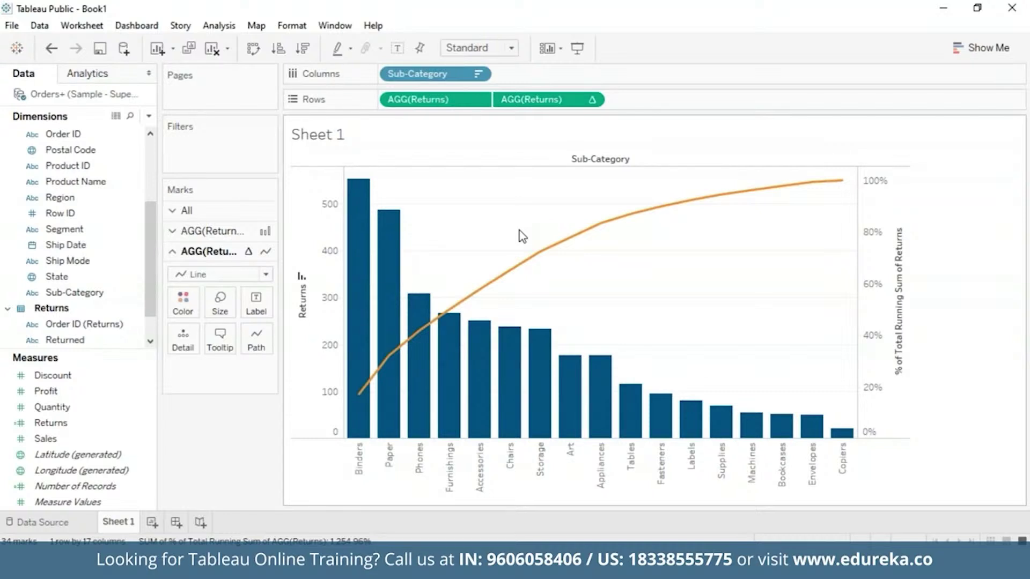
{"action": "mouse_move", "coordinate": [365, 185]}
{"action": "mouse_move", "coordinate": [425, 299]}
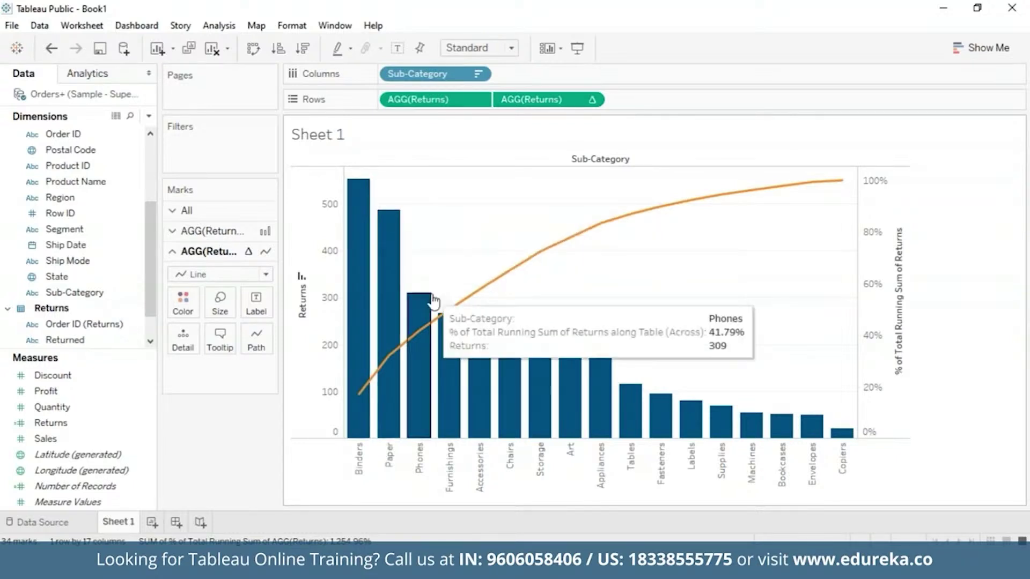